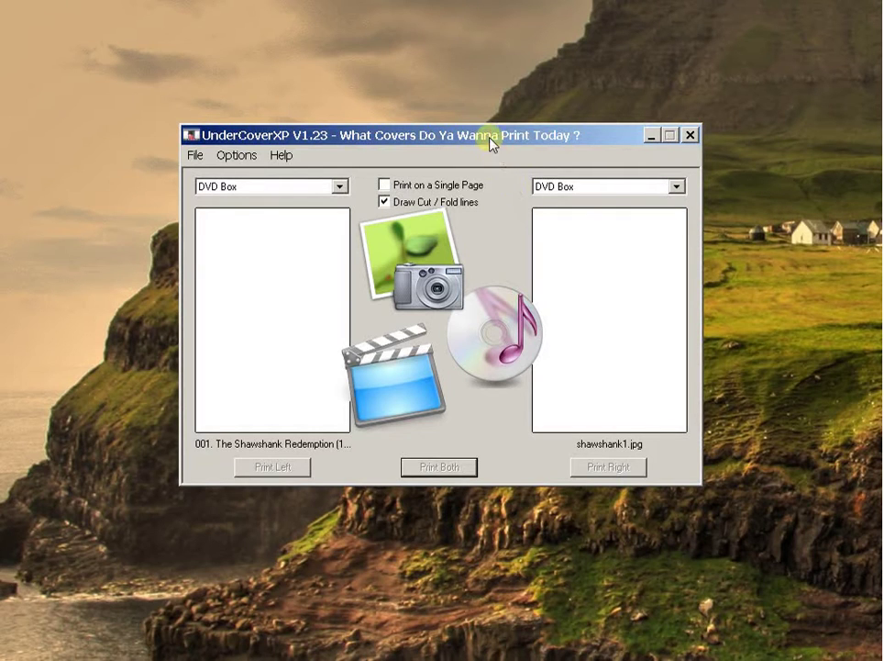
Load the '001. The Shawshank Redemption (1994)' image into the left DVD Box cover.
{"action": "left_click_drag", "start_coordinate": [490, 142], "coordinate": [499, 154]}
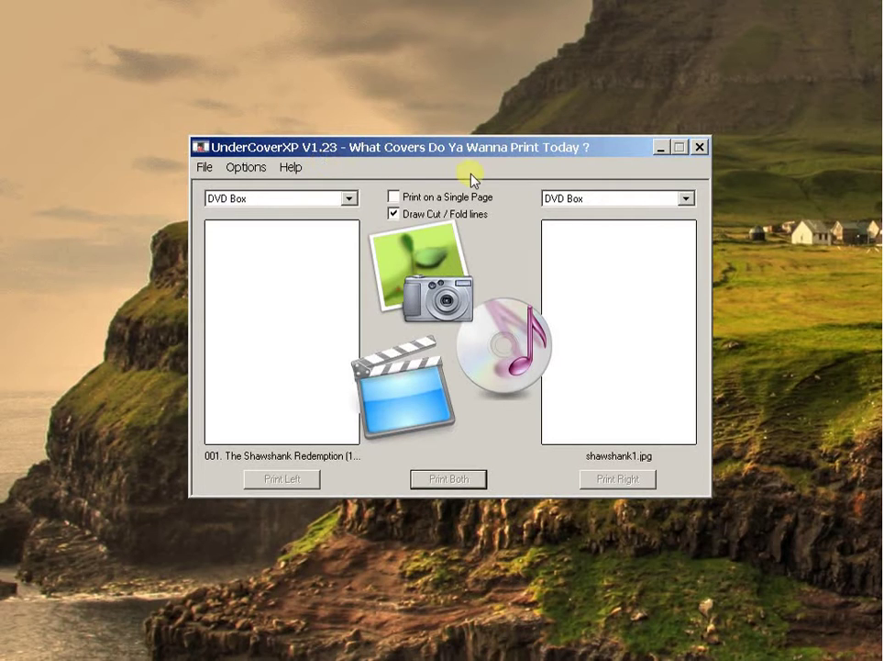
{"action": "left_click", "coordinate": [287, 320]}
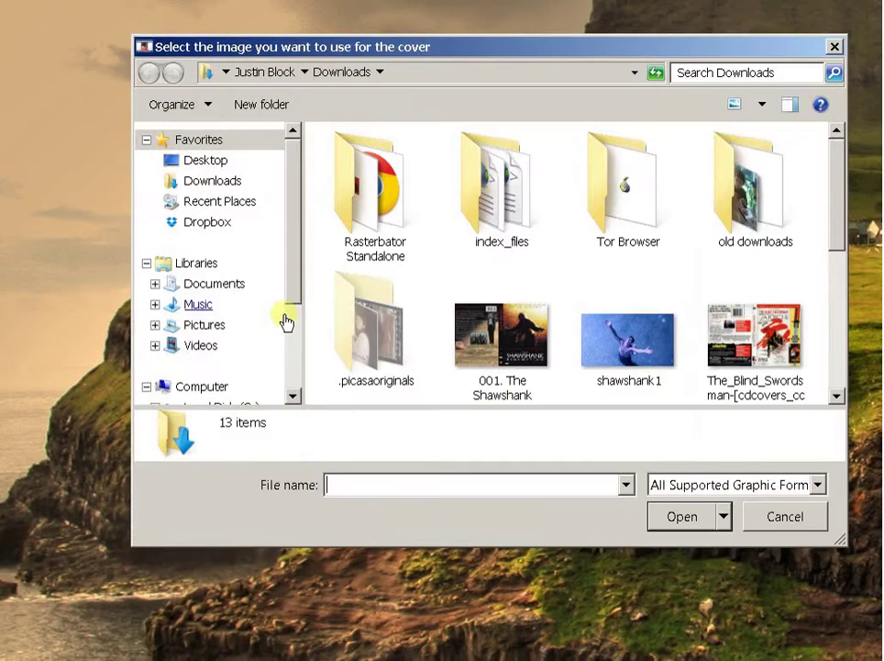
{"action": "left_click", "coordinate": [516, 356]}
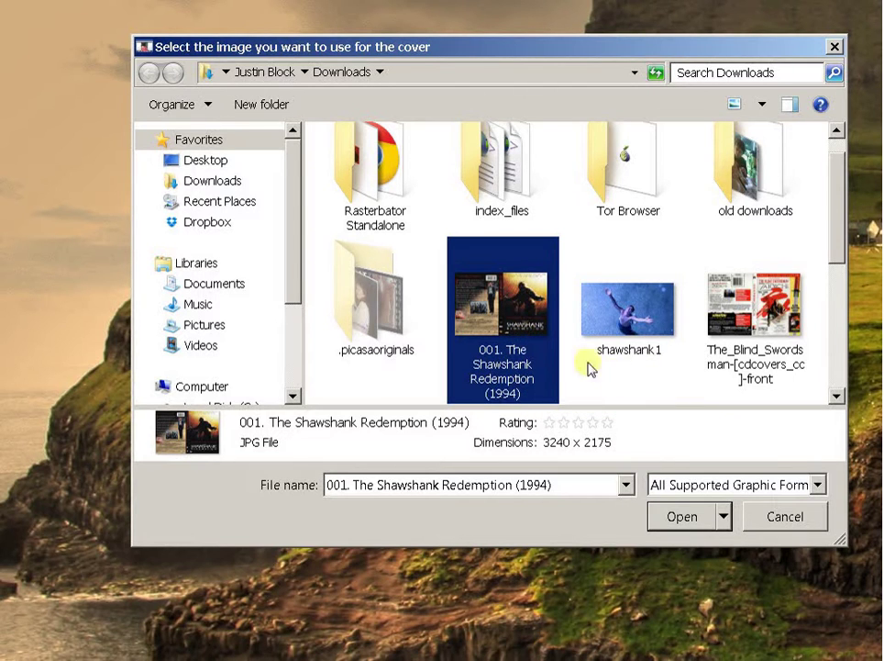
{"action": "left_click", "coordinate": [683, 516]}
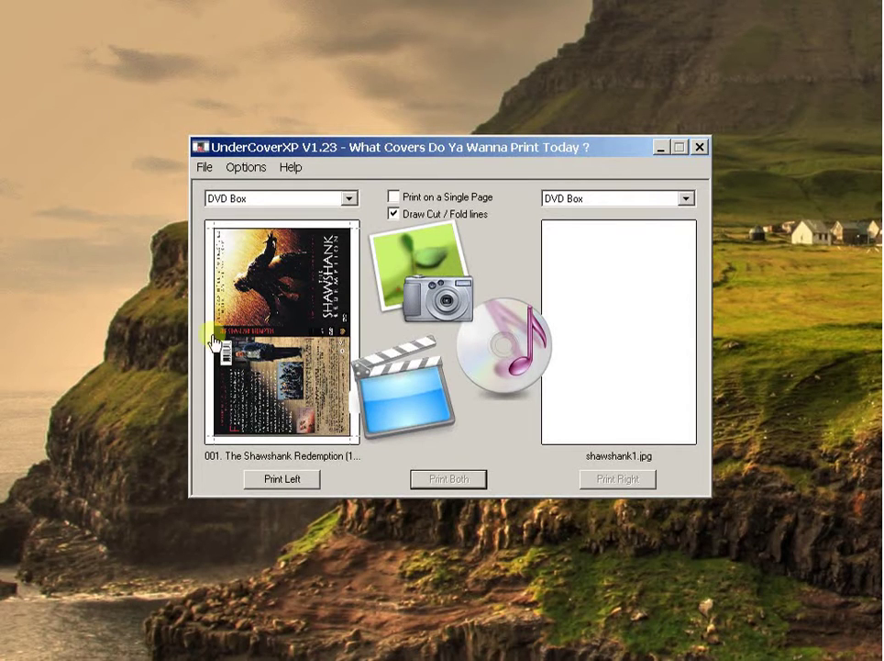
Change the left cover's format from DVD Box to 'DVD Box printed as Slimline 7mm'.
{"action": "left_click", "coordinate": [351, 200]}
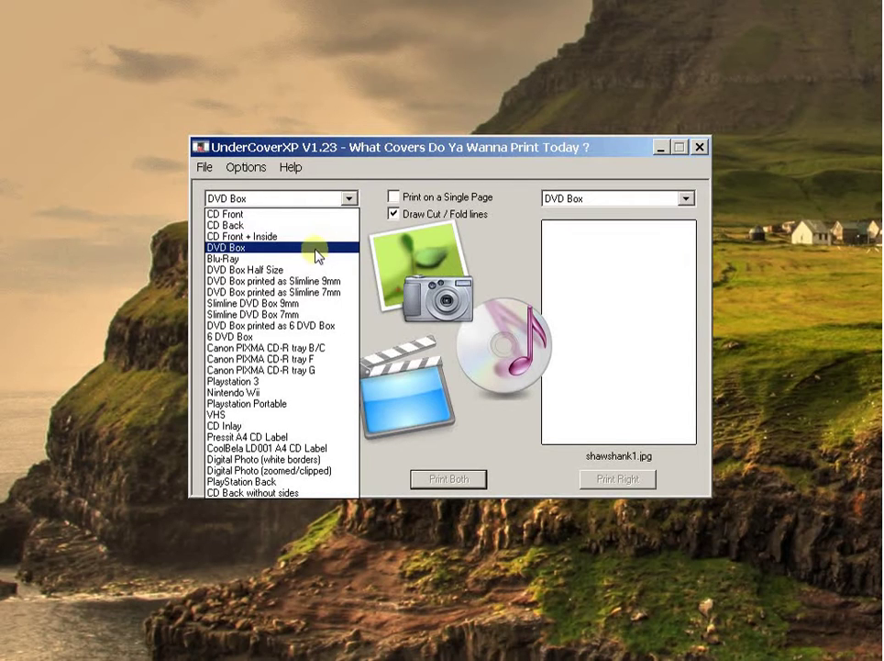
{"action": "left_click", "coordinate": [260, 250]}
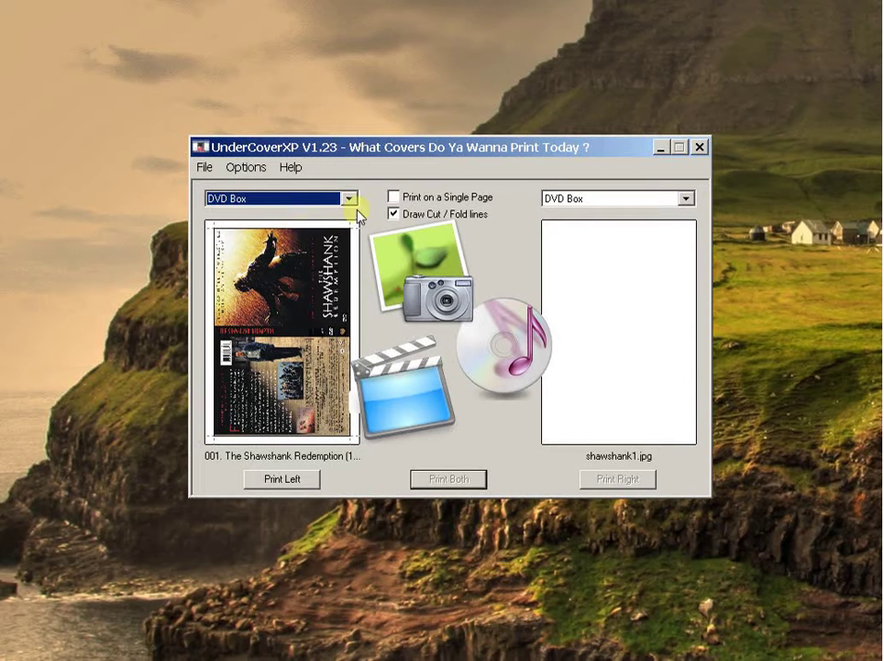
{"action": "left_click", "coordinate": [350, 200]}
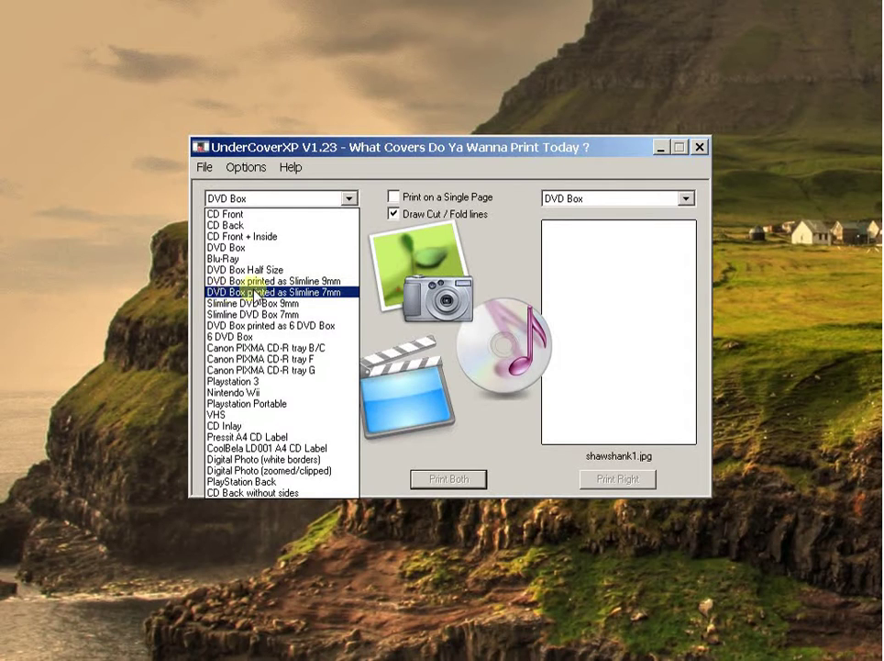
{"action": "left_click", "coordinate": [326, 291]}
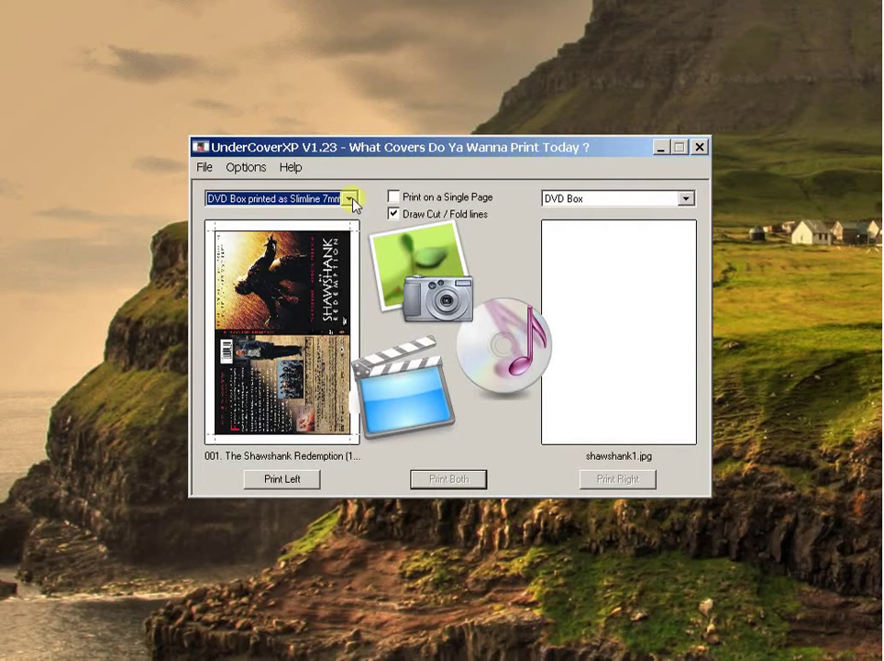
Load The Shawshank Redemption image into the empty right cover.
{"action": "left_click", "coordinate": [609, 296]}
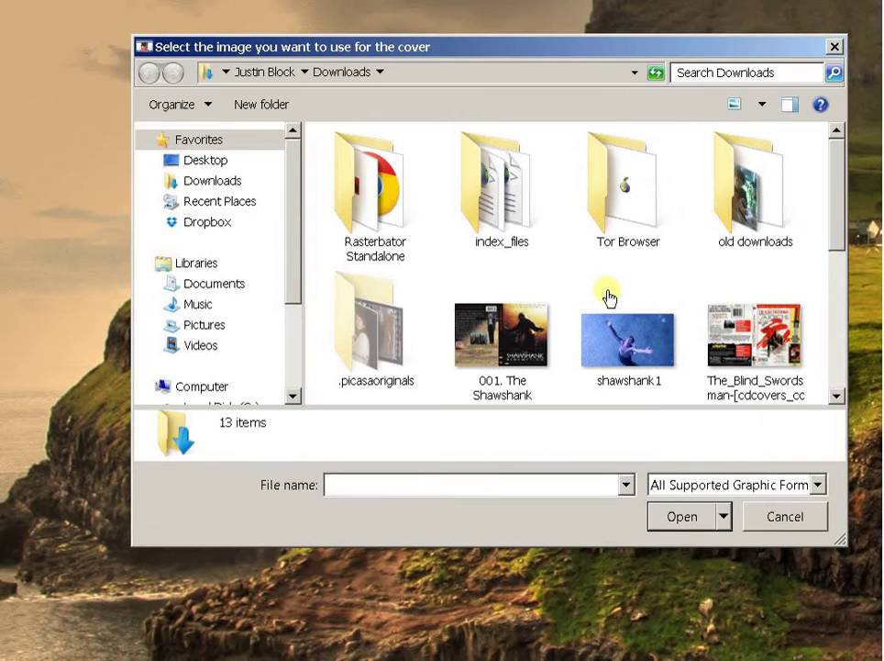
{"action": "left_click", "coordinate": [504, 339]}
{"action": "left_click", "coordinate": [684, 522]}
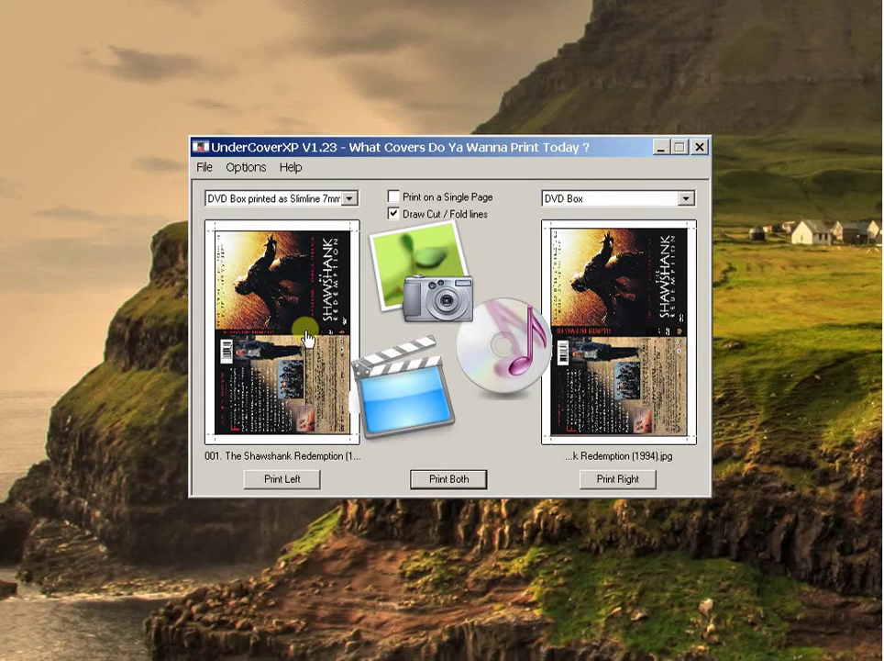
Try Blu-Ray for the left cover, then return it to Slimline 7mm.
{"action": "left_click", "coordinate": [349, 198]}
{"action": "left_click", "coordinate": [275, 259]}
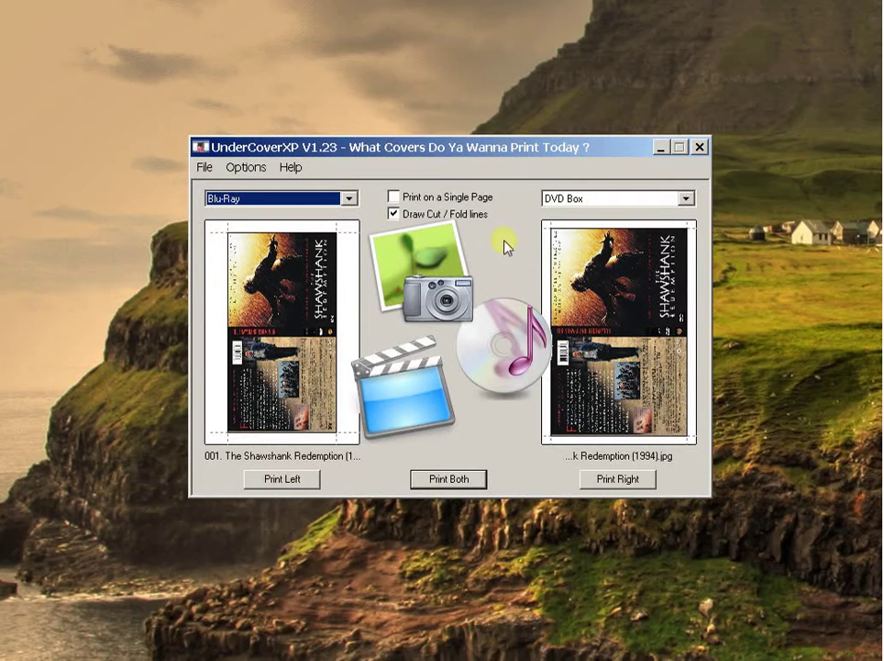
{"action": "left_click", "coordinate": [350, 200]}
{"action": "left_click", "coordinate": [303, 292]}
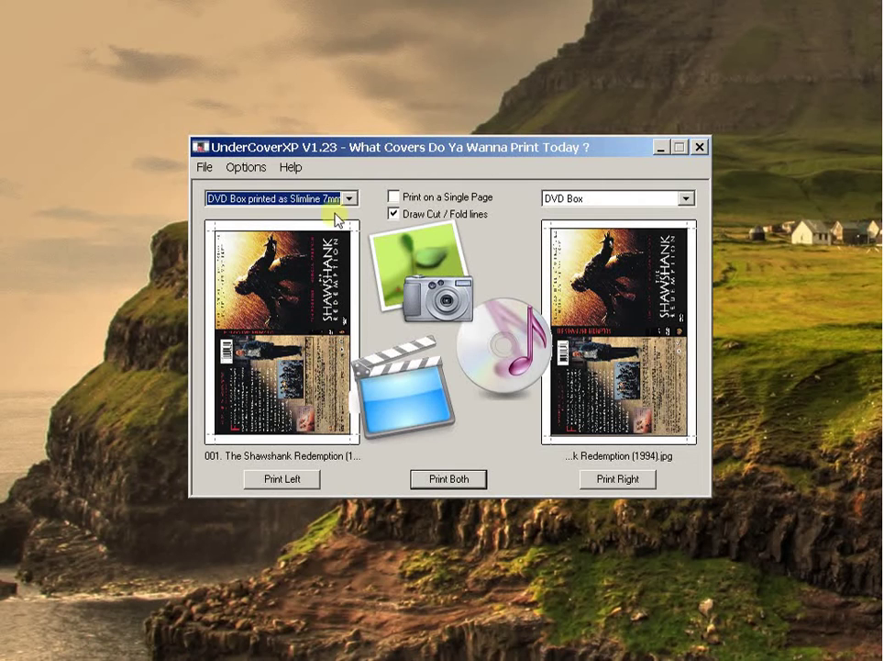
Replace the right cover image with shawshank1.jpg, keeping the DVD Box format.
{"action": "left_click", "coordinate": [687, 200]}
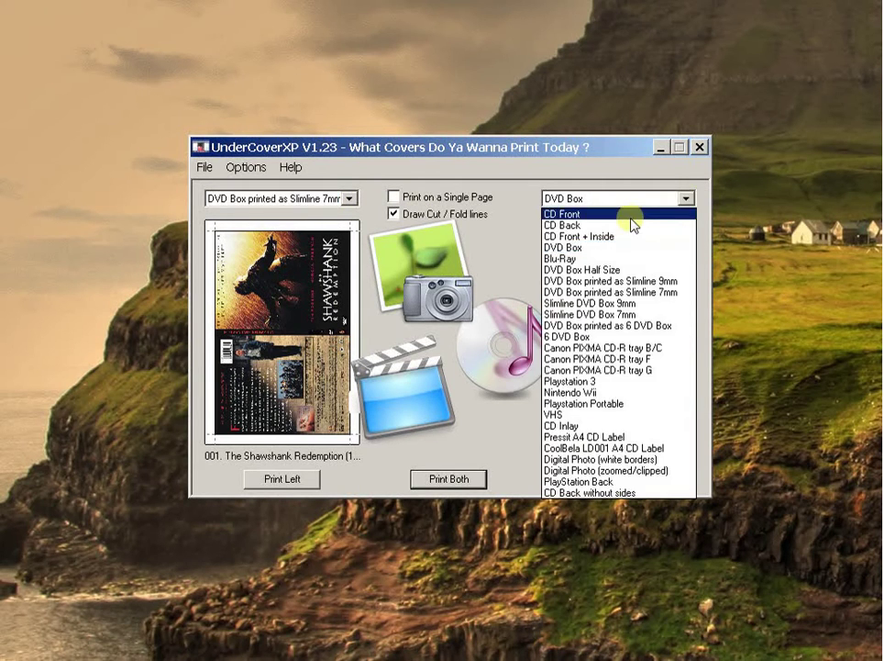
{"action": "left_click", "coordinate": [624, 246]}
{"action": "left_click", "coordinate": [614, 296]}
{"action": "left_click", "coordinate": [622, 338]}
{"action": "left_click", "coordinate": [674, 517]}
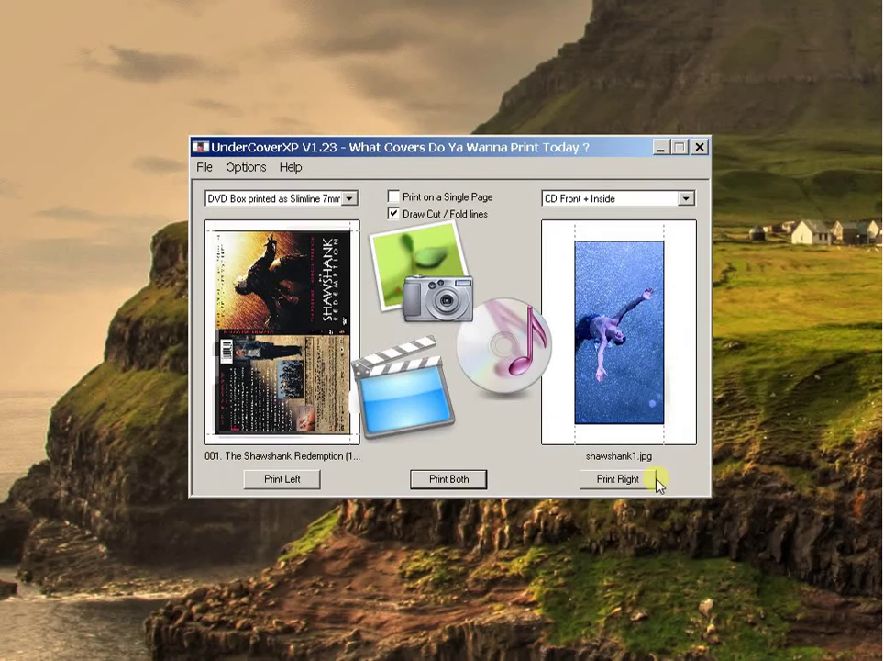
Try Slimline 7mm on the right cover, then set both covers to DVD Box.
{"action": "left_click", "coordinate": [685, 199]}
{"action": "left_click", "coordinate": [676, 291]}
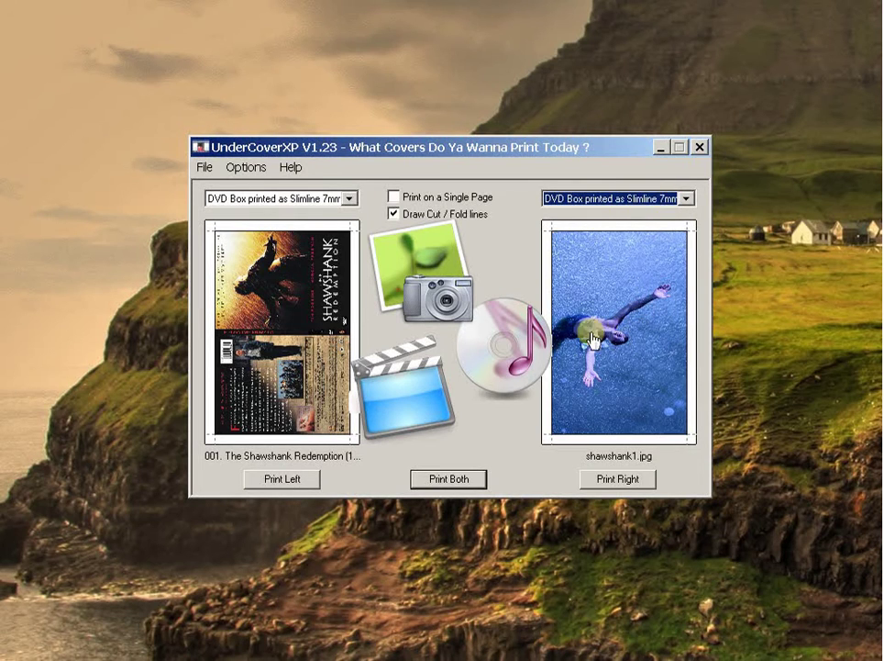
{"action": "left_click", "coordinate": [566, 266]}
{"action": "left_click", "coordinate": [686, 200]}
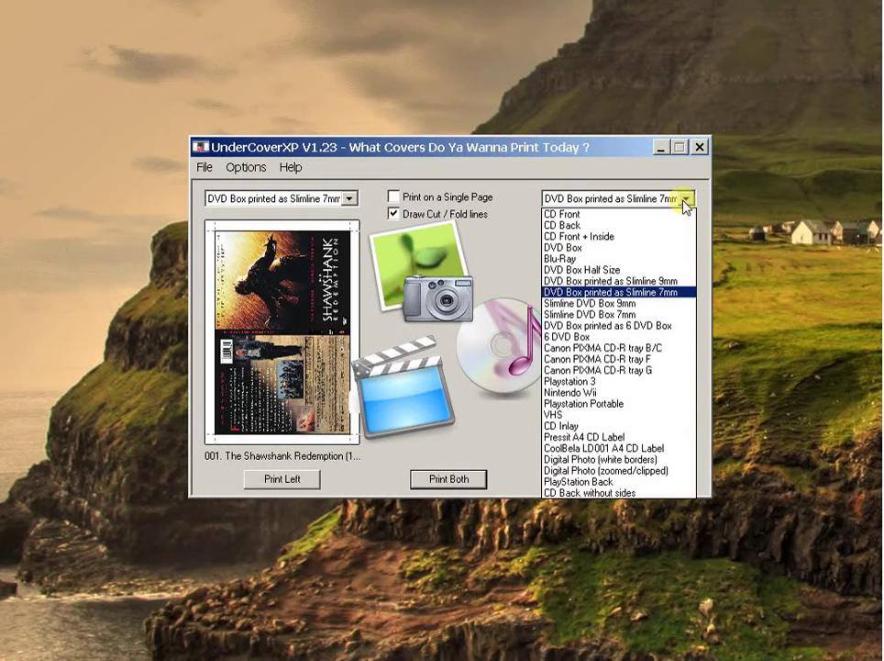
{"action": "left_click", "coordinate": [594, 250]}
{"action": "left_click", "coordinate": [349, 198]}
{"action": "left_click", "coordinate": [268, 247]}
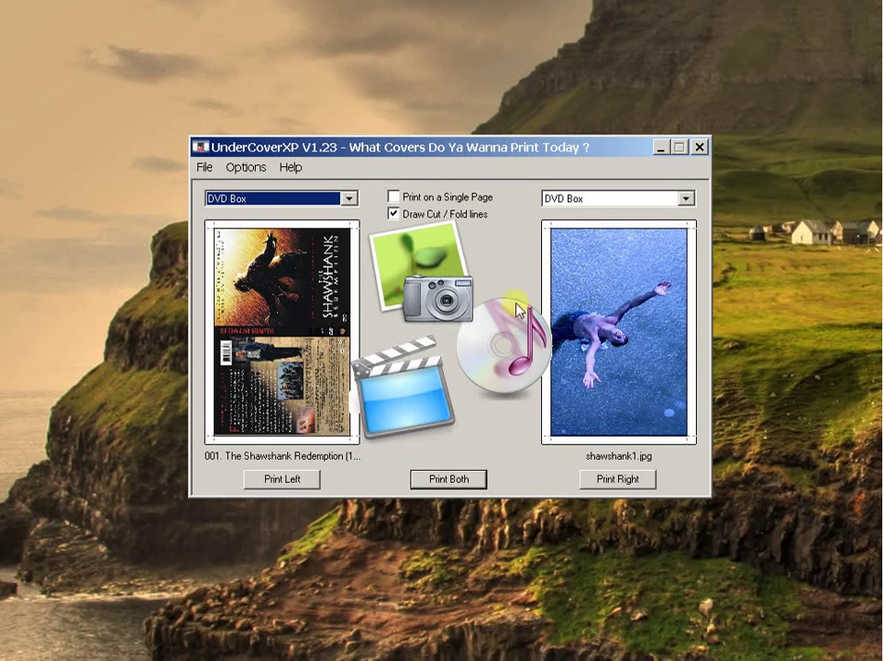
Switch the right cover to CD Back, with cut/fold lines on and single-page printing off.
{"action": "left_click", "coordinate": [394, 213]}
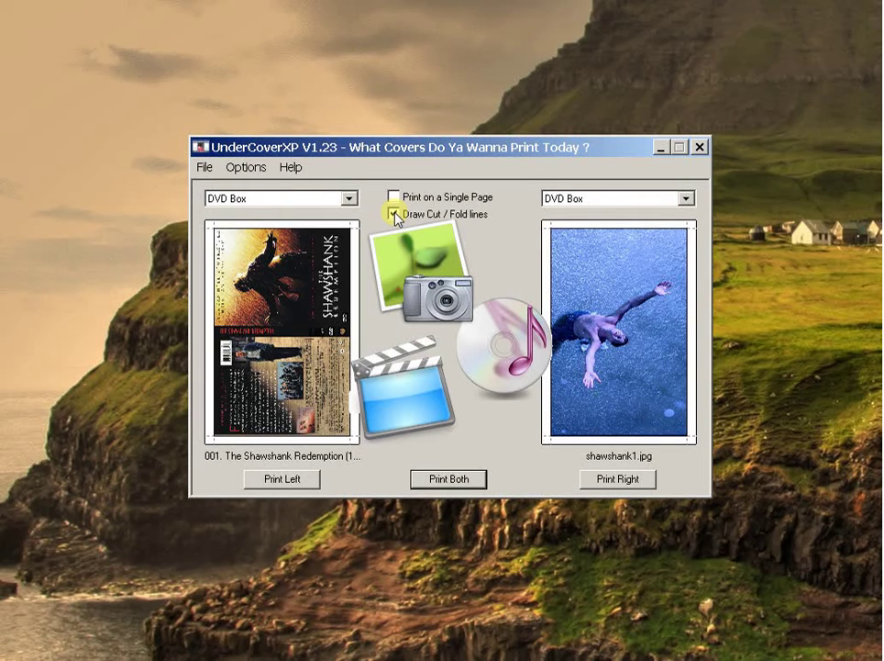
{"action": "left_click", "coordinate": [394, 214]}
{"action": "left_click", "coordinate": [393, 197]}
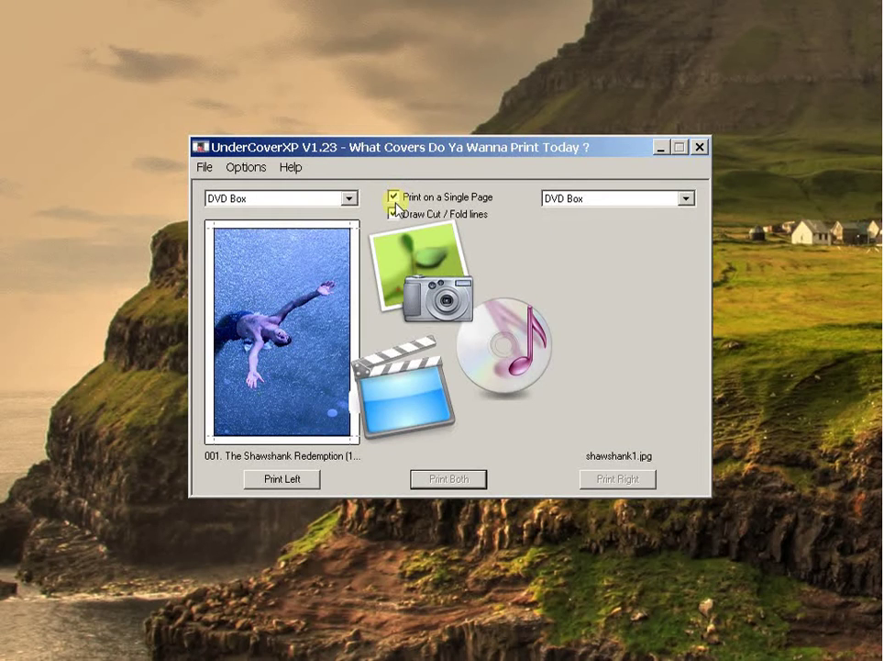
{"action": "left_click", "coordinate": [590, 199]}
{"action": "left_click", "coordinate": [590, 226]}
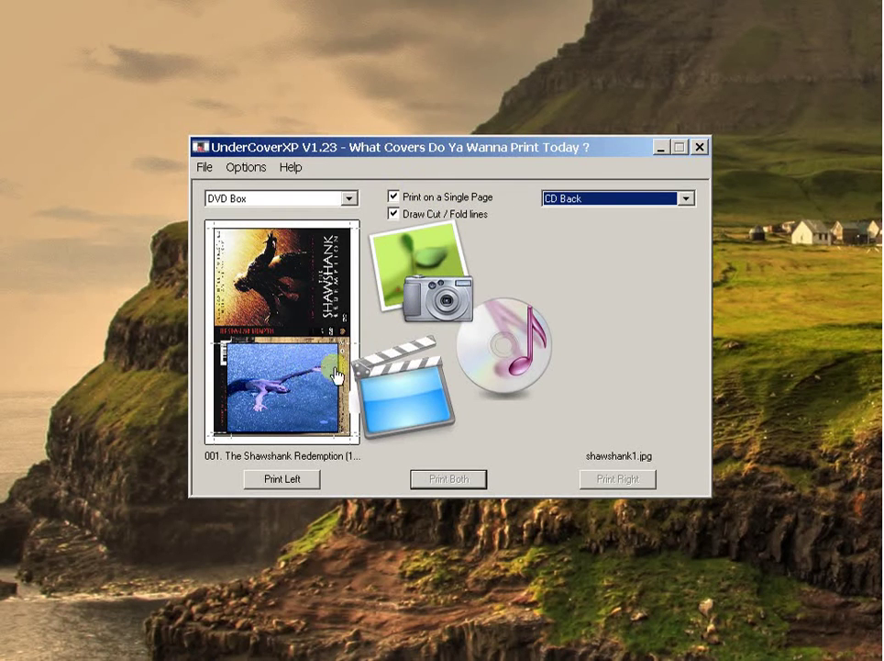
{"action": "left_click", "coordinate": [394, 197]}
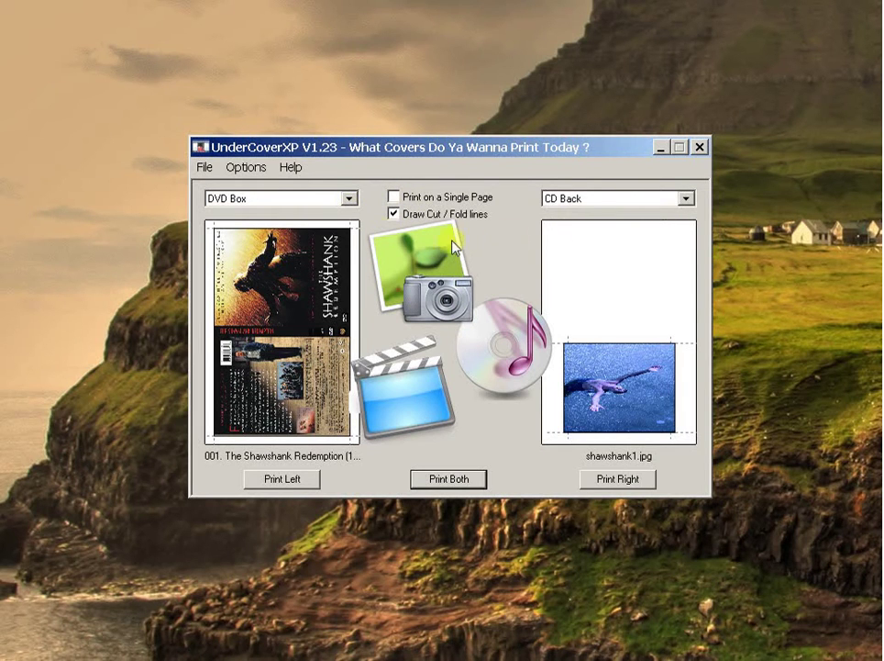
Try the Anime skin, then the First skin, from the Options > Skins menu.
{"action": "left_click", "coordinate": [272, 171]}
{"action": "mouse_move", "coordinate": [336, 205]}
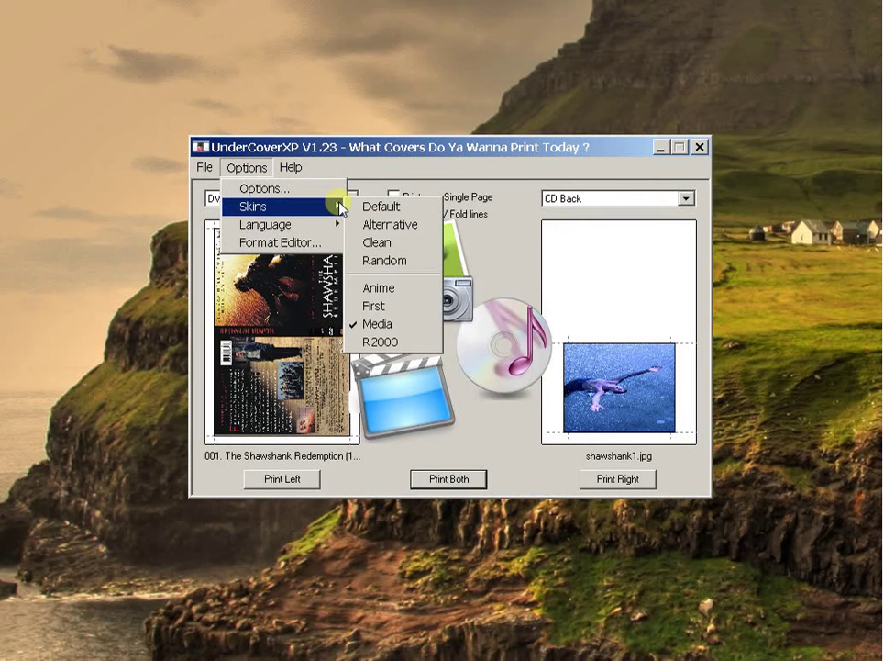
{"action": "left_click", "coordinate": [379, 288]}
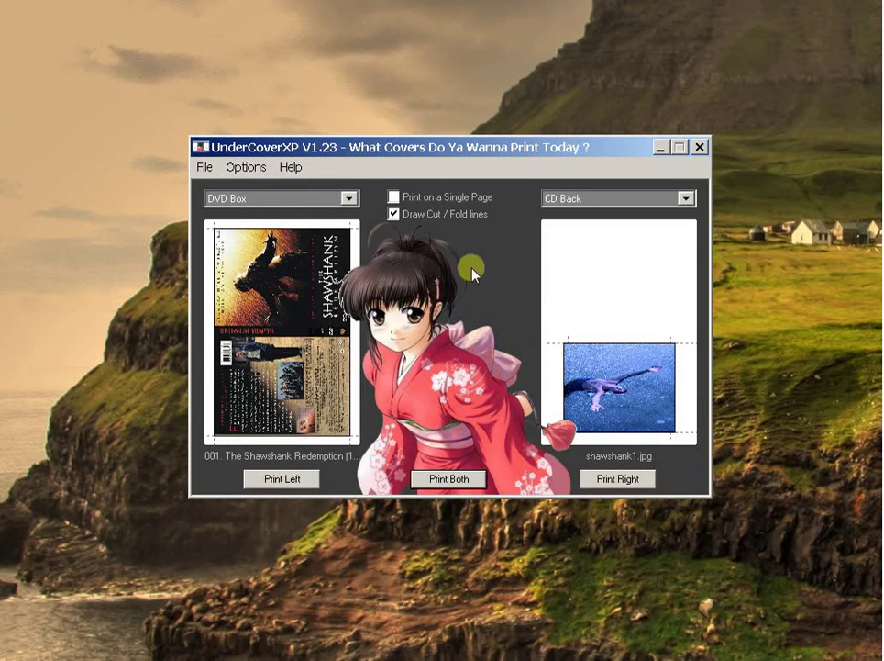
{"action": "left_click", "coordinate": [261, 168]}
{"action": "mouse_move", "coordinate": [312, 207]}
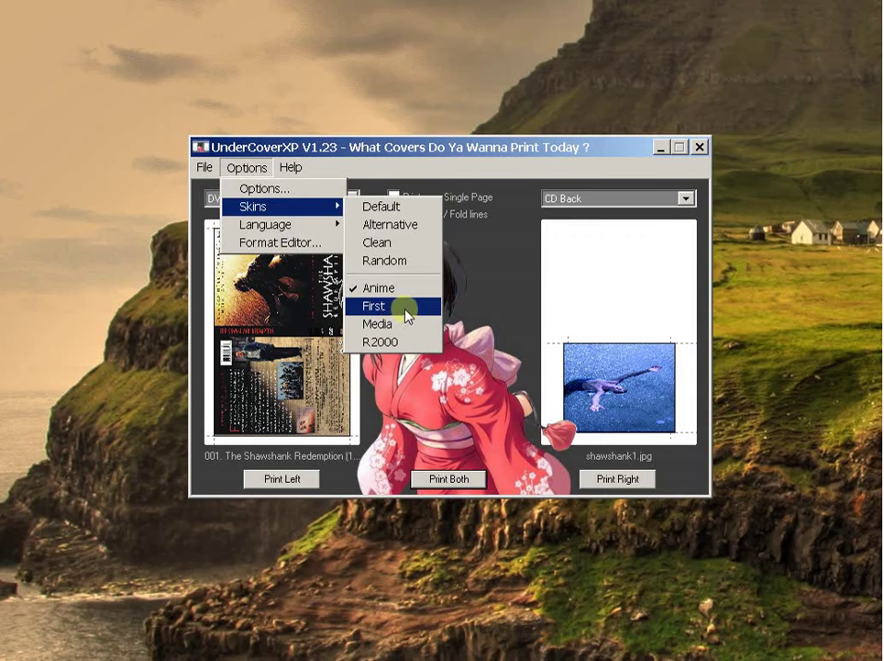
{"action": "left_click", "coordinate": [402, 312]}
Apply the R2000 skin to the program window.
{"action": "left_click", "coordinate": [290, 167]}
{"action": "left_click", "coordinate": [245, 167]}
{"action": "mouse_move", "coordinate": [326, 209]}
{"action": "left_click", "coordinate": [367, 344]}
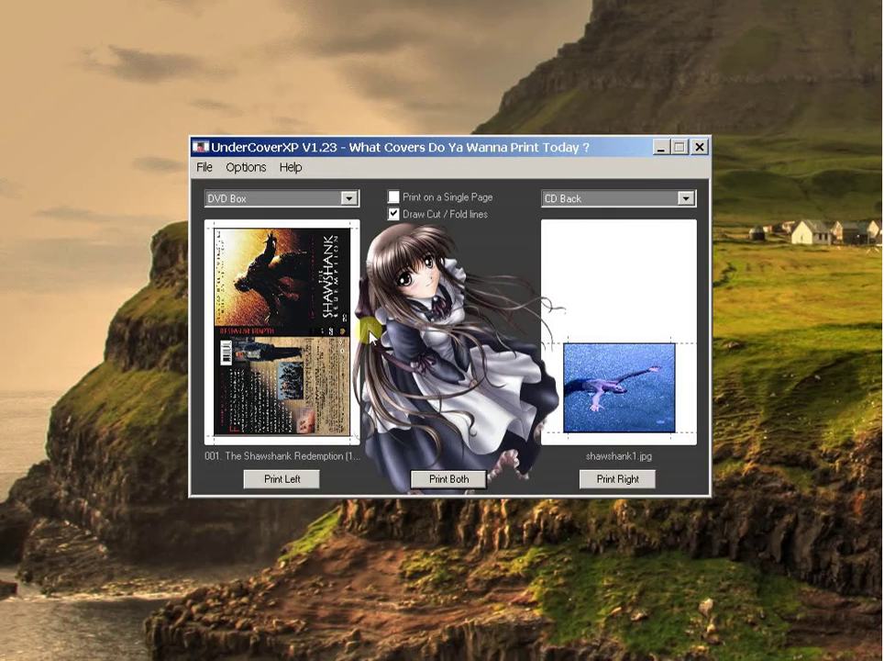
{"action": "left_click", "coordinate": [247, 167]}
Open the program Options dialog, review it, and close it with OK unchanged.
{"action": "left_click", "coordinate": [246, 190]}
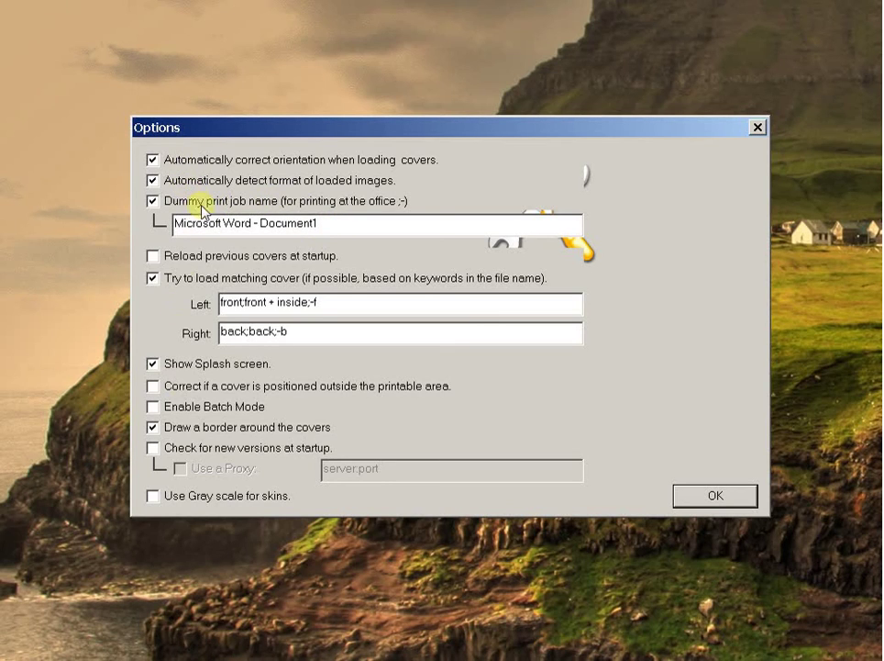
{"action": "left_click", "coordinate": [716, 494]}
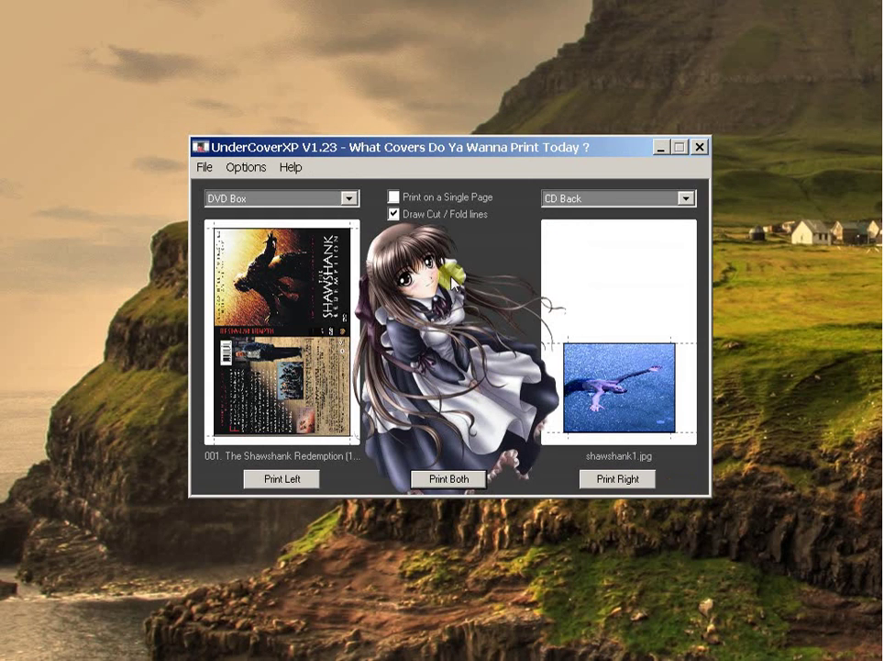